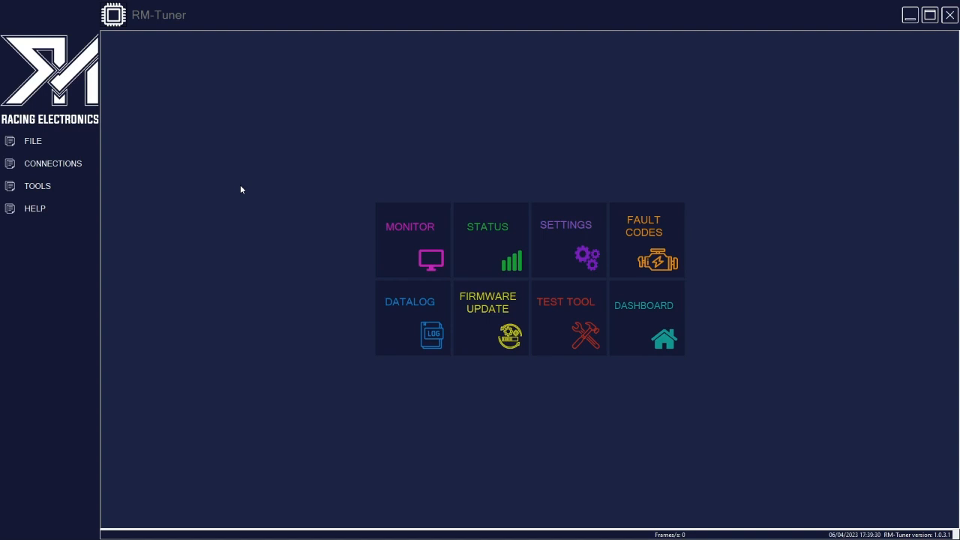
# Open the data file yaris_runing_perfect_new for editing
pyautogui.click(50, 143)
pyautogui.click(53, 163)
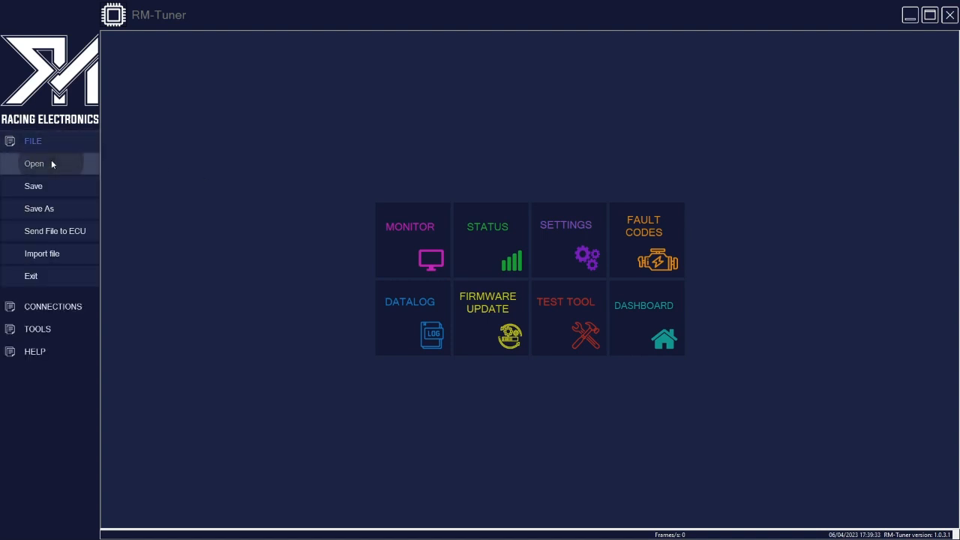
pyautogui.click(143, 75)
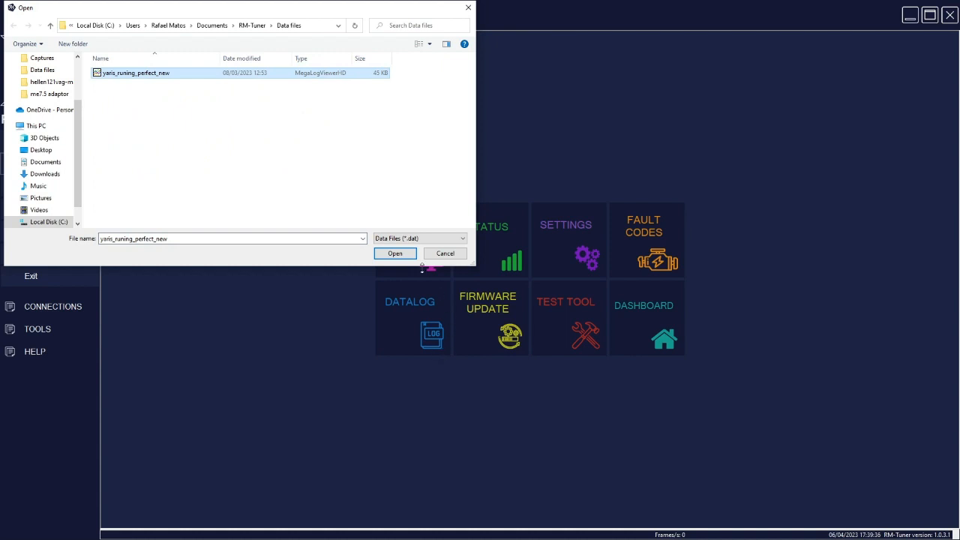
pyautogui.click(395, 253)
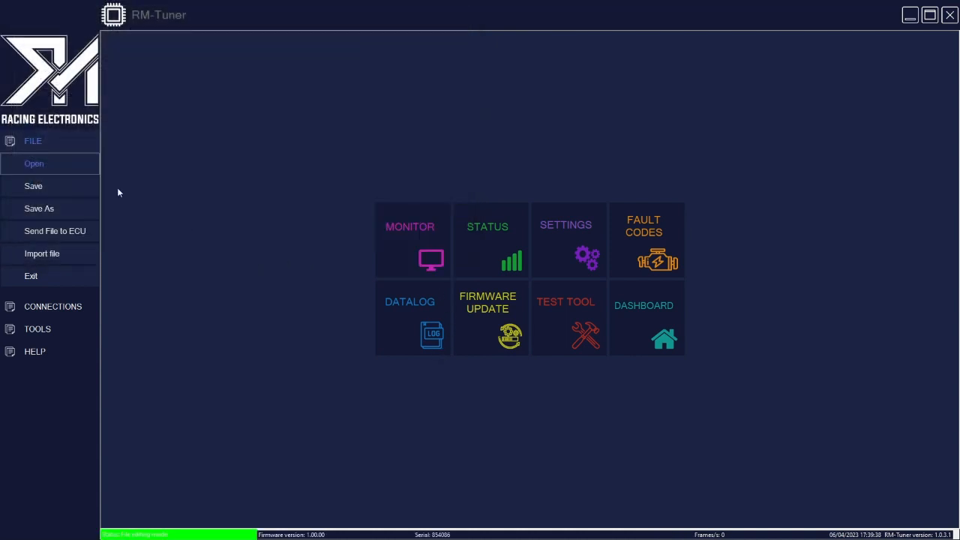
pyautogui.click(59, 143)
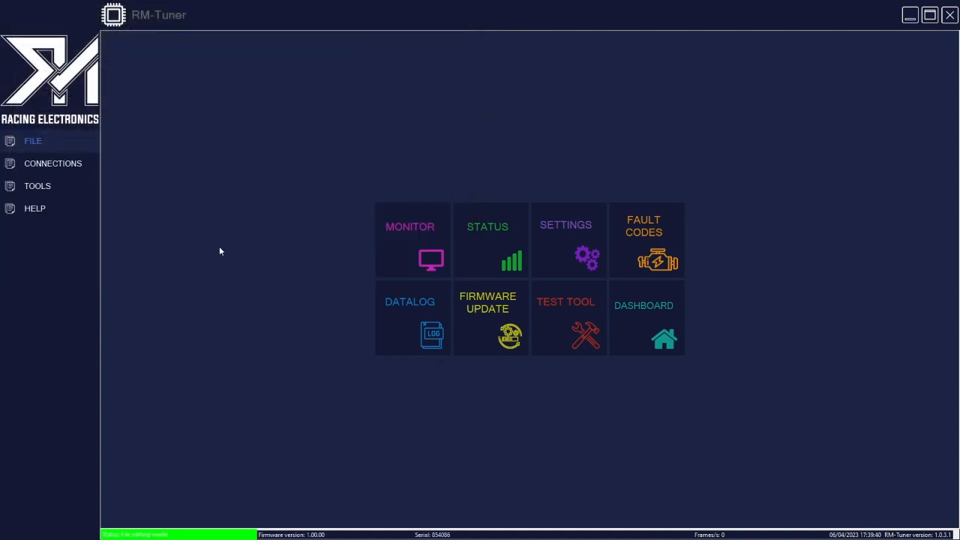
# Check the connection options, and open the primary fuel table in the tuning settings
pyautogui.click(75, 163)
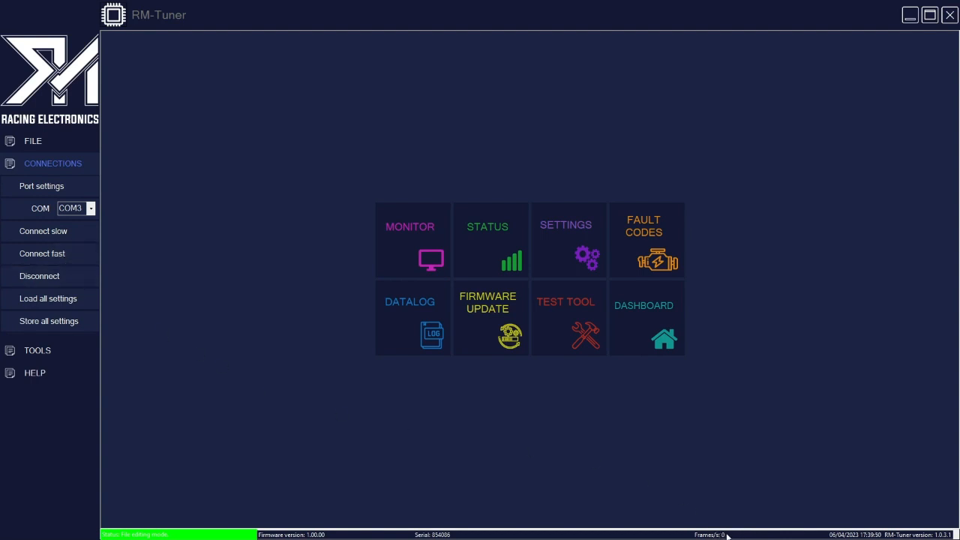
pyautogui.click(66, 163)
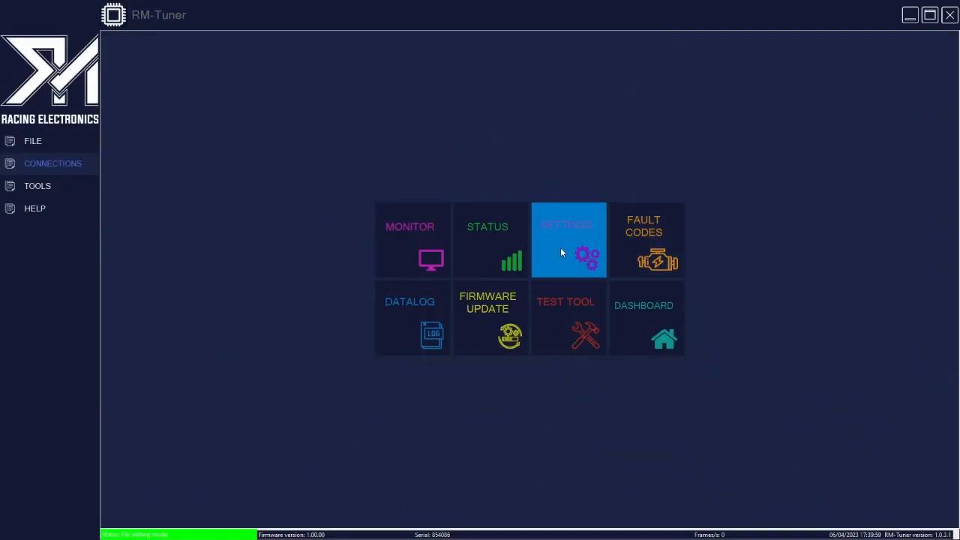
pyautogui.click(561, 253)
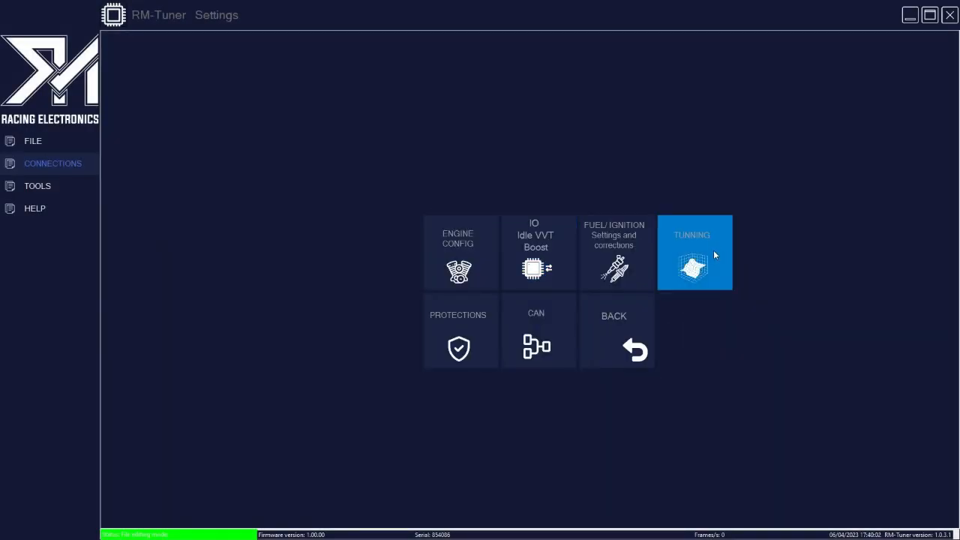
pyautogui.click(713, 255)
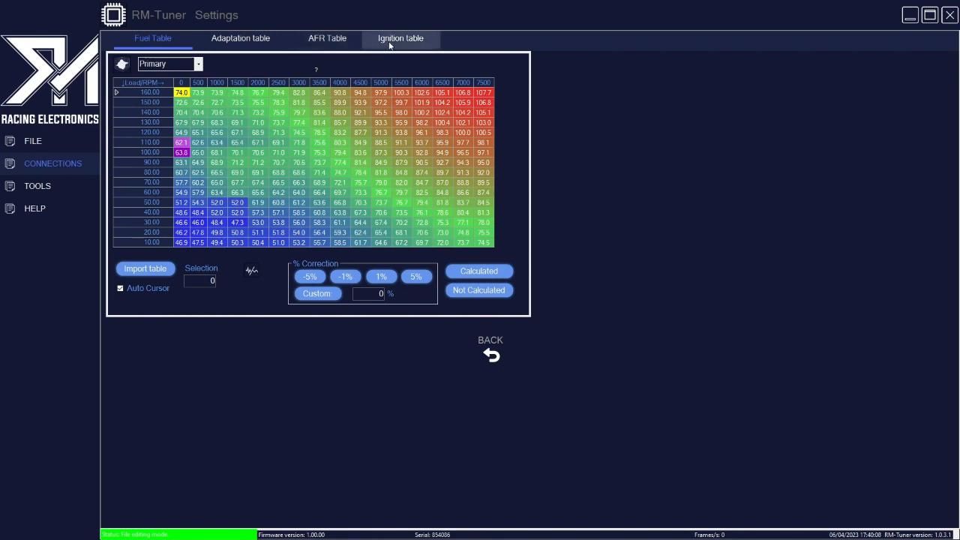
# Set the primary fuel table cell at load 50 and 0 RPM to 25
pyautogui.doubleClick(201, 280)
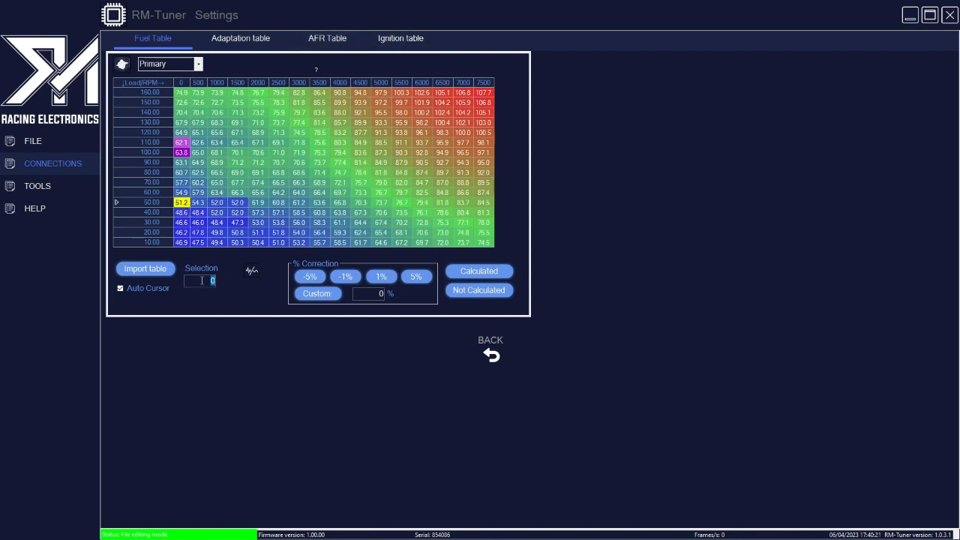
pyautogui.write('25')
pyautogui.press('Return')
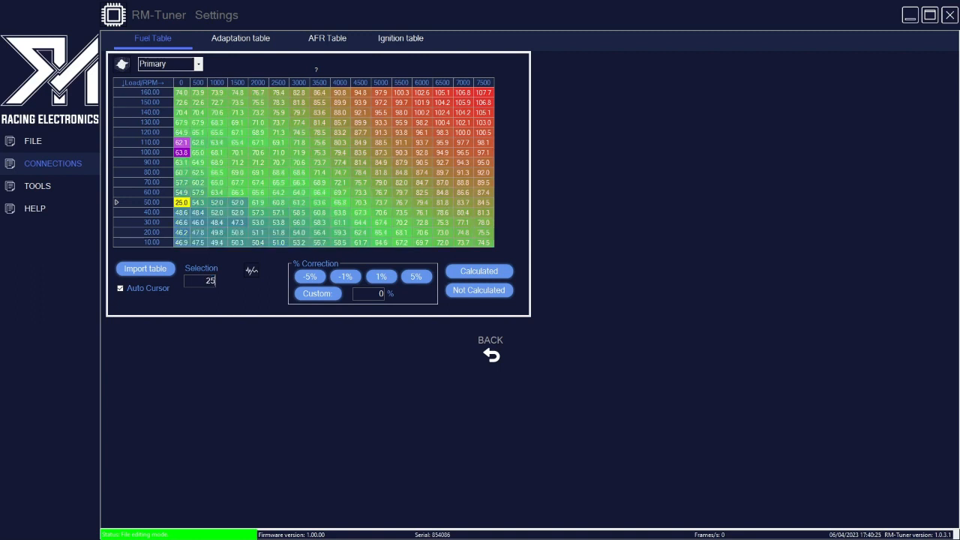
# Set the fuel table block for loads 10 to 50 and 0 to 2500 RPM to 30
pyautogui.click(201, 212)
pyautogui.click(183, 203)
pyautogui.moveTo(183, 204)
pyautogui.mouseDown()
pyautogui.moveTo(279, 232)
pyautogui.moveTo(272, 248)
pyautogui.mouseUp()
pyautogui.doubleClick(211, 280)
pyautogui.write('30')
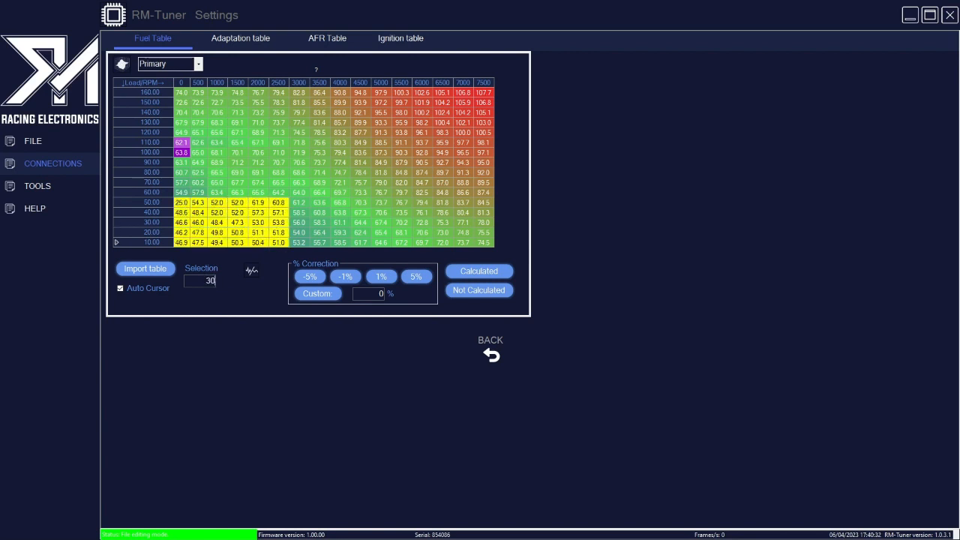
pyautogui.press('Return')
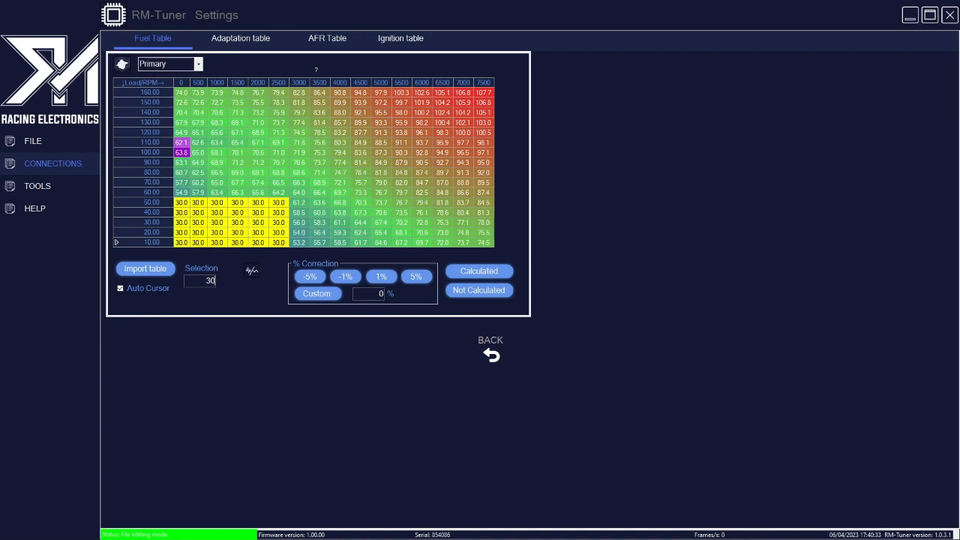
pyautogui.click(217, 221)
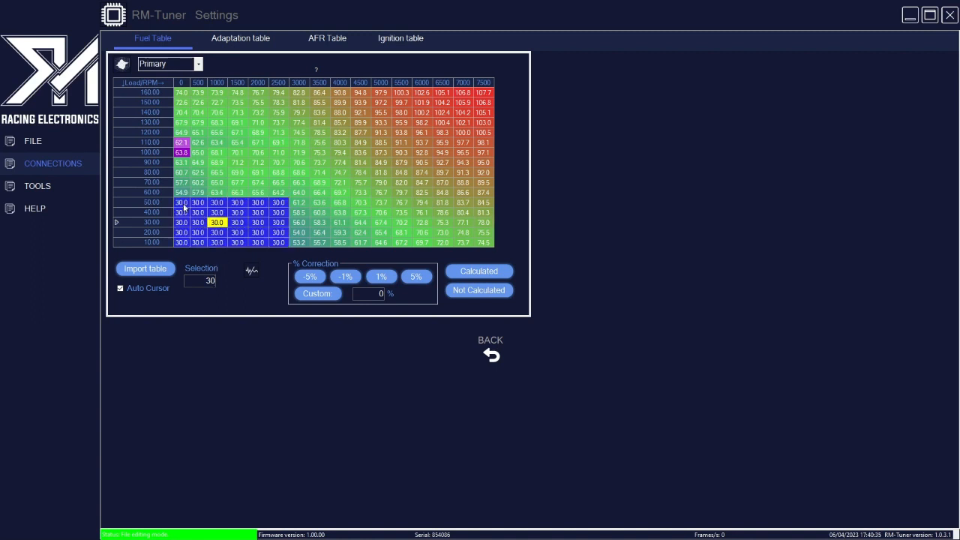
# Raise the block for loads 10 to 50 and 0 to 2500 RPM by three increments and lower it by two
pyautogui.moveTo(181, 202); pyautogui.dragTo(283, 245)
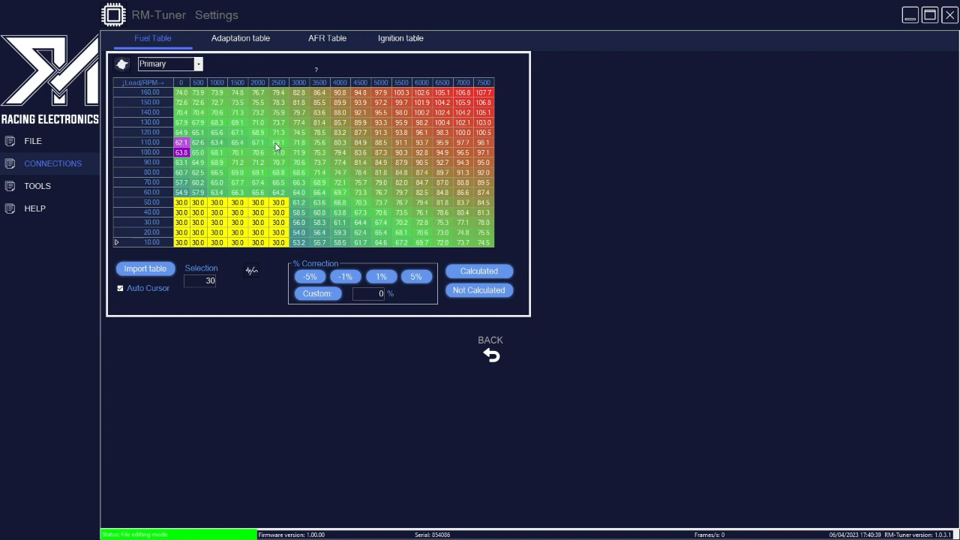
pyautogui.press('+')
pyautogui.press('+')
pyautogui.press('+')
pyautogui.press('-')
pyautogui.press('-')
pyautogui.click(243, 216)
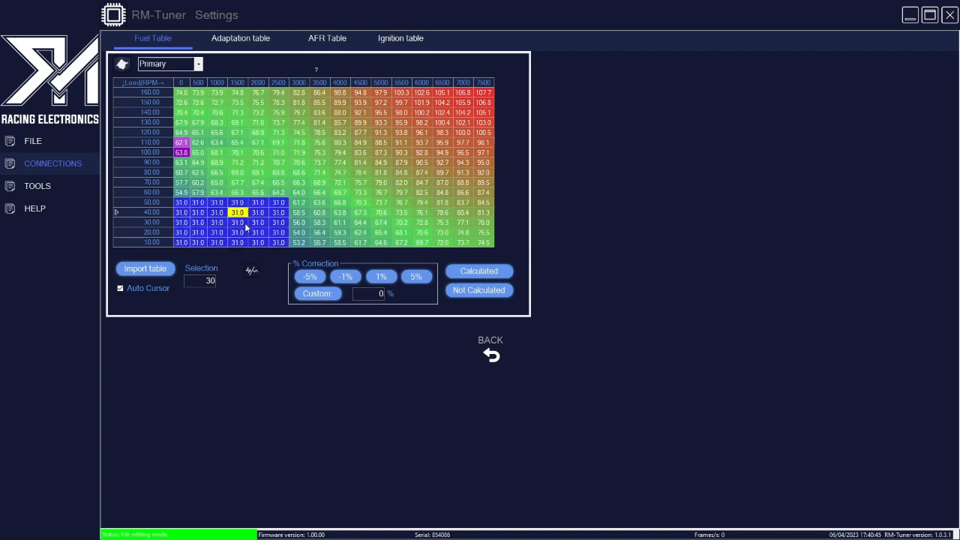
# Set the fuel table cell at load 10 and 7500 RPM to 100
pyautogui.click(186, 244)
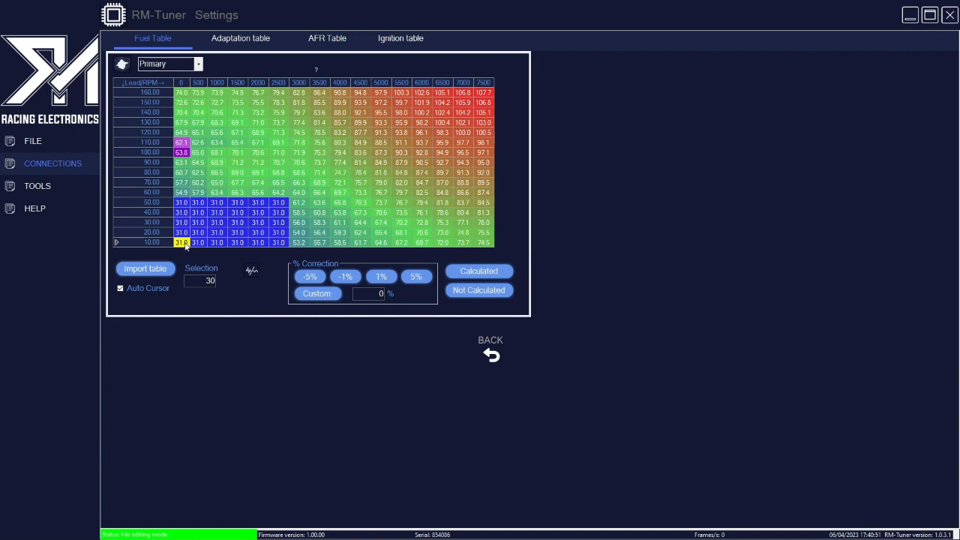
pyautogui.click(486, 245)
pyautogui.doubleClick(486, 245)
pyautogui.write('100')
pyautogui.press('Return')
# Linearly interpolate the load 10 row of the fuel table from 0 to 7500 RPM
pyautogui.moveTo(187, 240); pyautogui.dragTo(482, 248)
pyautogui.rightClick(300, 246)
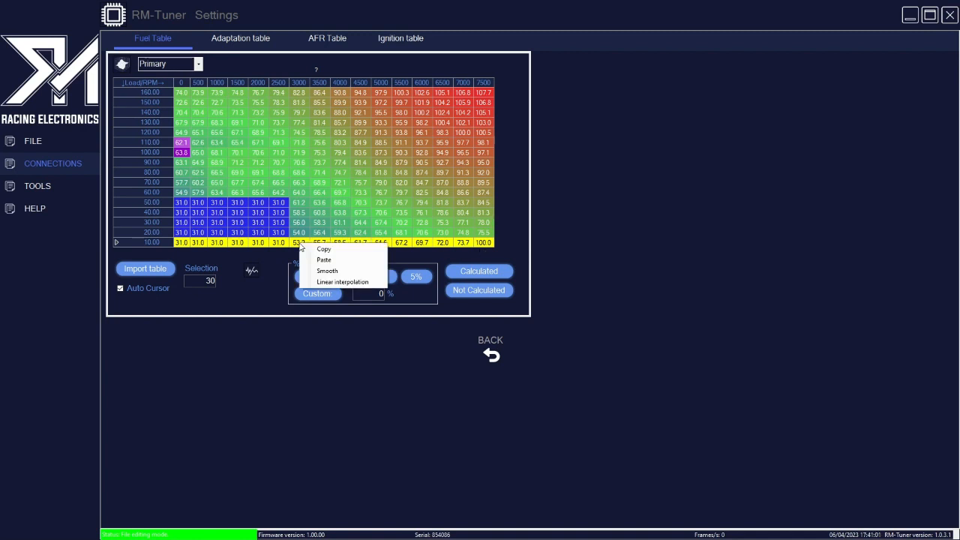
pyautogui.click(367, 283)
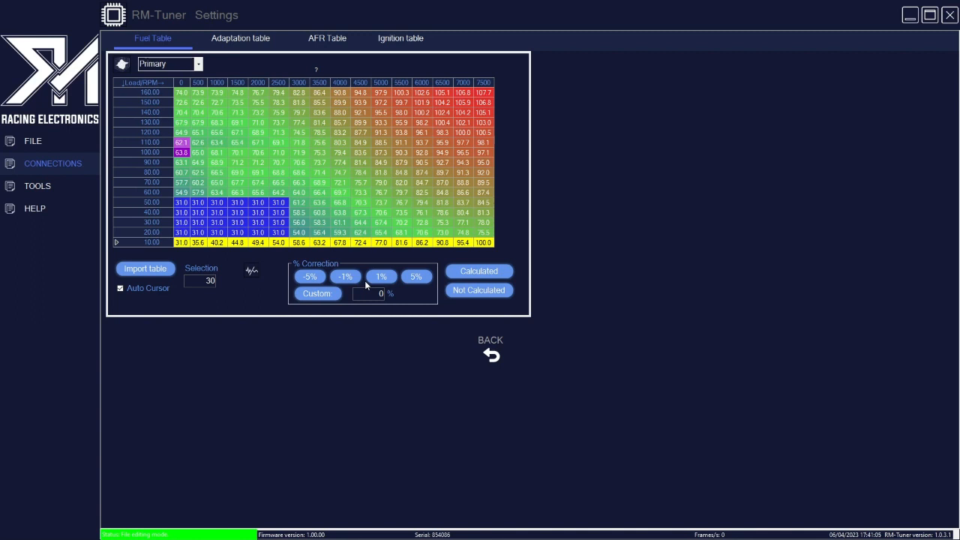
# Set the fuel table cell at load 50 and 1500 RPM to 25, and store all settings
pyautogui.click(236, 204)
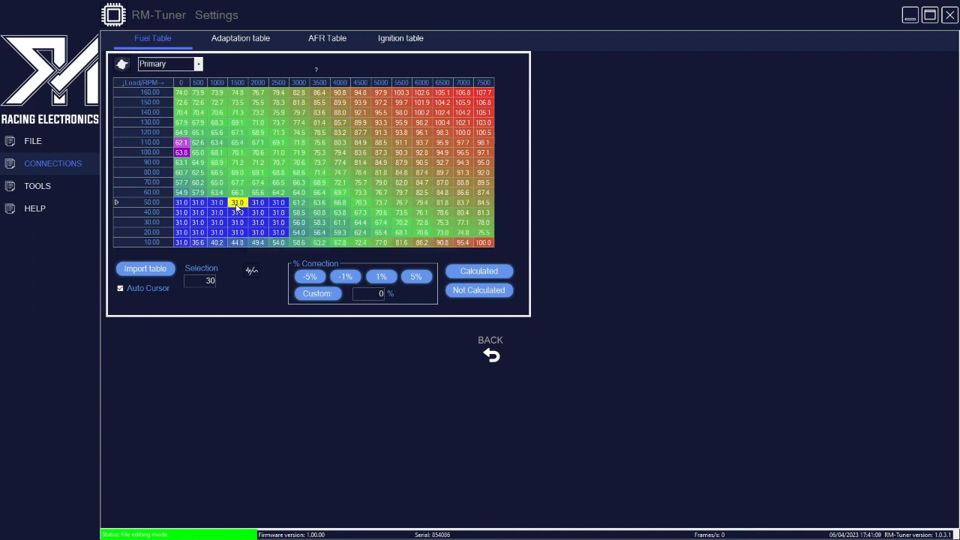
pyautogui.doubleClick(237, 204)
pyautogui.doubleClick(236, 204)
pyautogui.write('25')
pyautogui.press('Return')
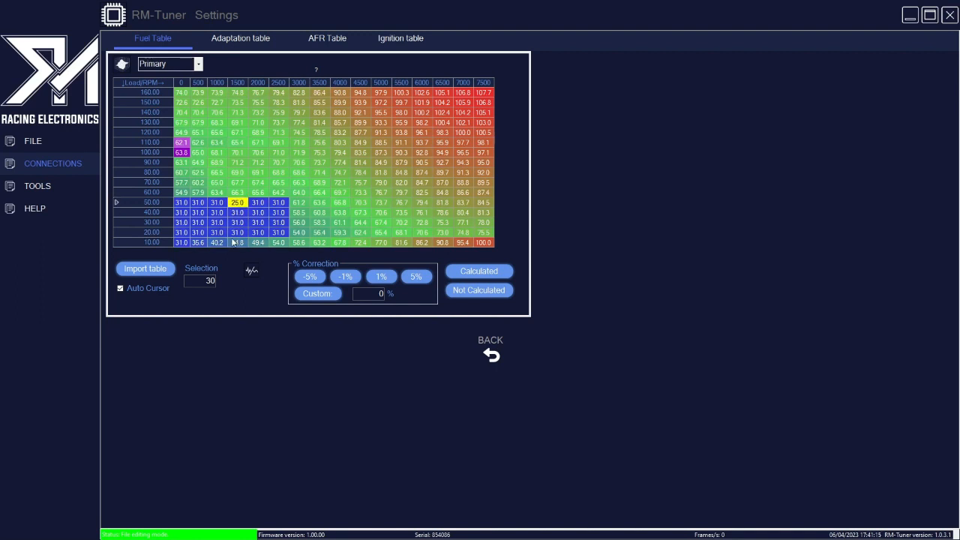
pyautogui.click(80, 162)
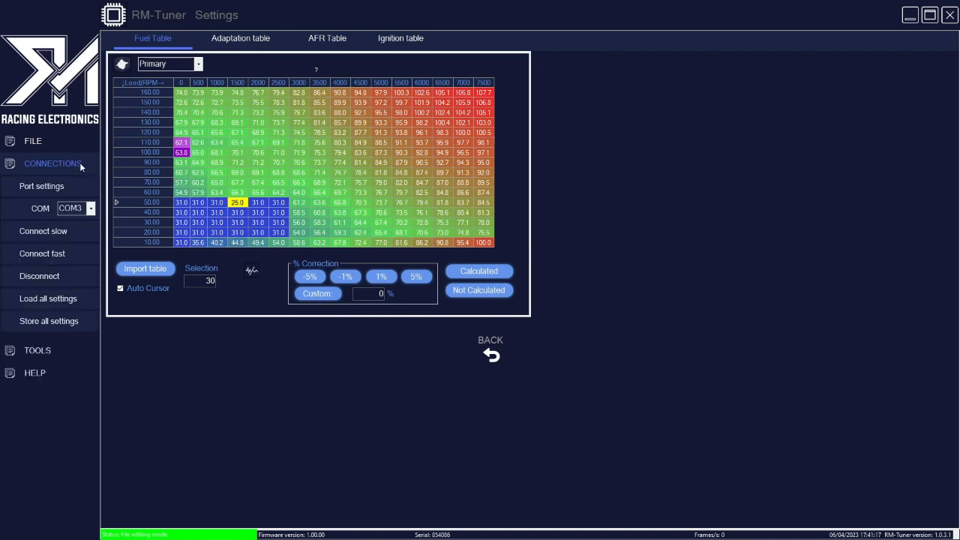
pyautogui.click(73, 323)
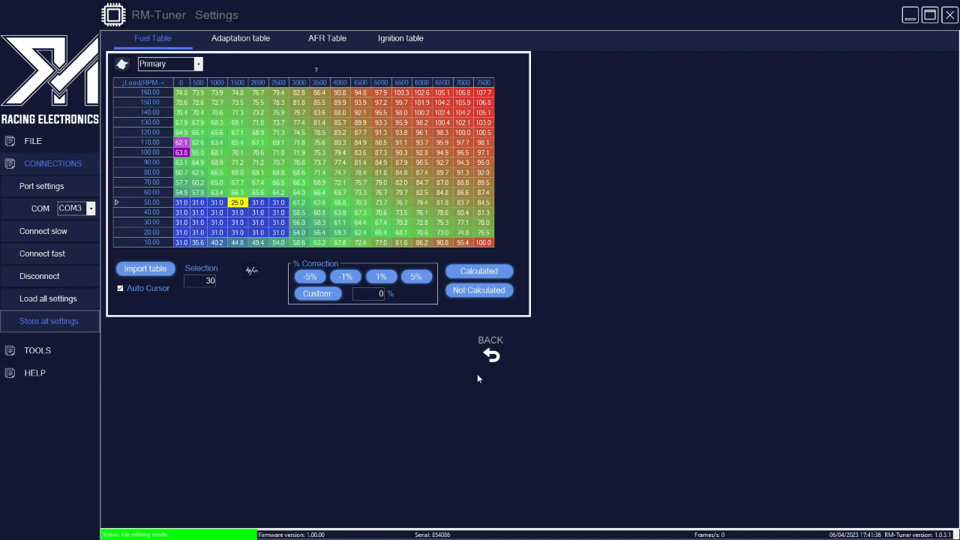
# In the engine configuration's load/RPM settings, set the highest load breakpoint to 200
pyautogui.click(495, 352)
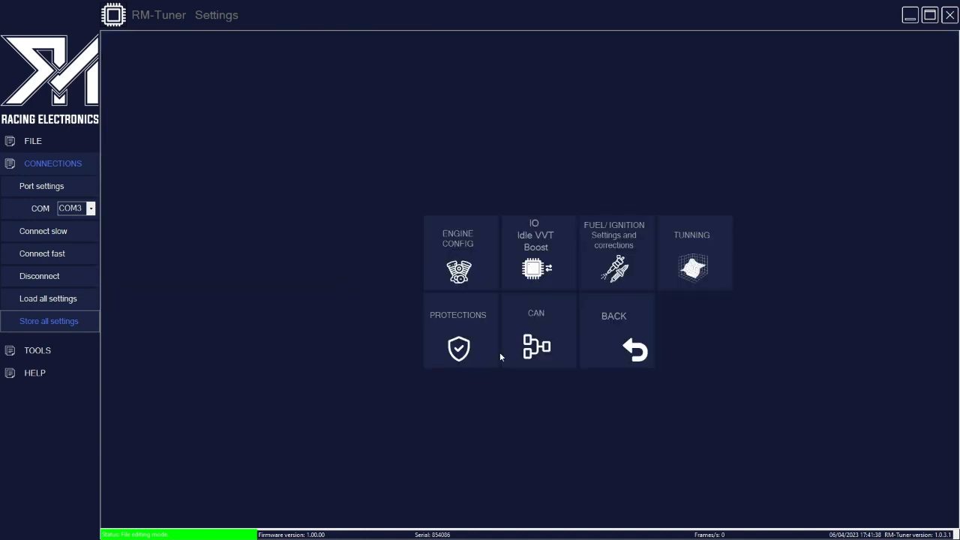
pyautogui.click(458, 277)
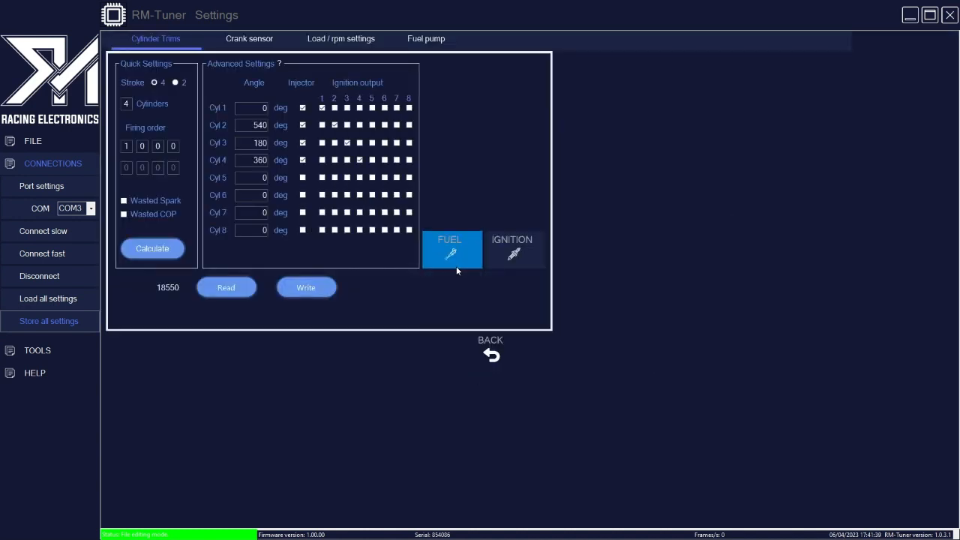
pyautogui.click(359, 40)
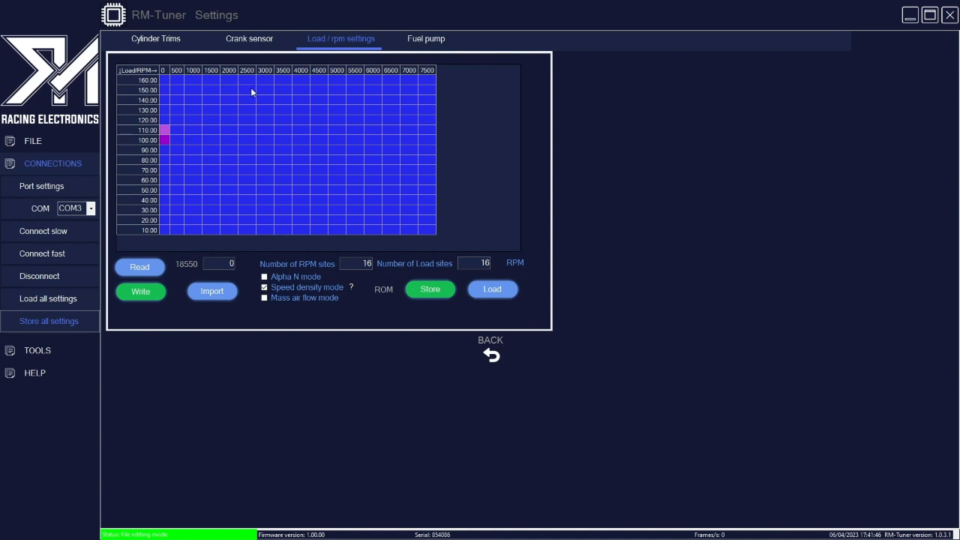
pyautogui.doubleClick(349, 263)
pyautogui.press('Tab')
pyautogui.click(140, 80)
pyautogui.click(140, 80)
pyautogui.write('200')
pyautogui.press('Return')
# Set the highest RPM breakpoint to 8000 and store all settings
pyautogui.click(427, 70)
pyautogui.click(427, 69)
pyautogui.write('8000')
pyautogui.press('Return')
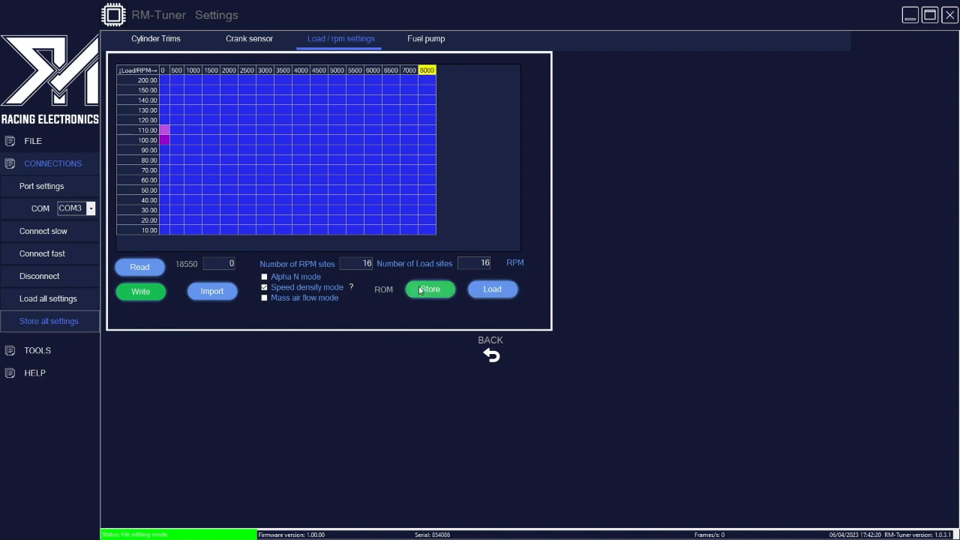
pyautogui.click(44, 323)
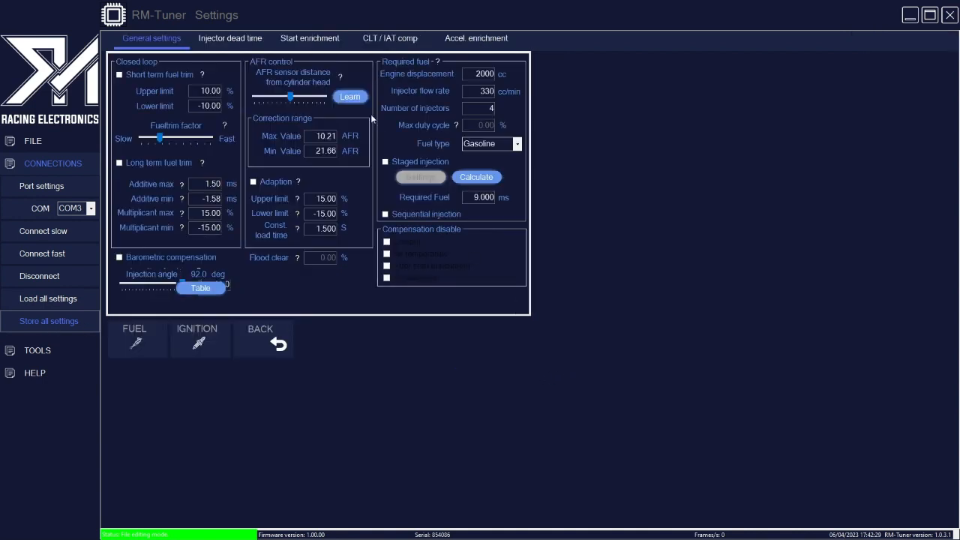
# In the injector dead time table, set the second voltage breakpoint to 12 V
pyautogui.click(228, 39)
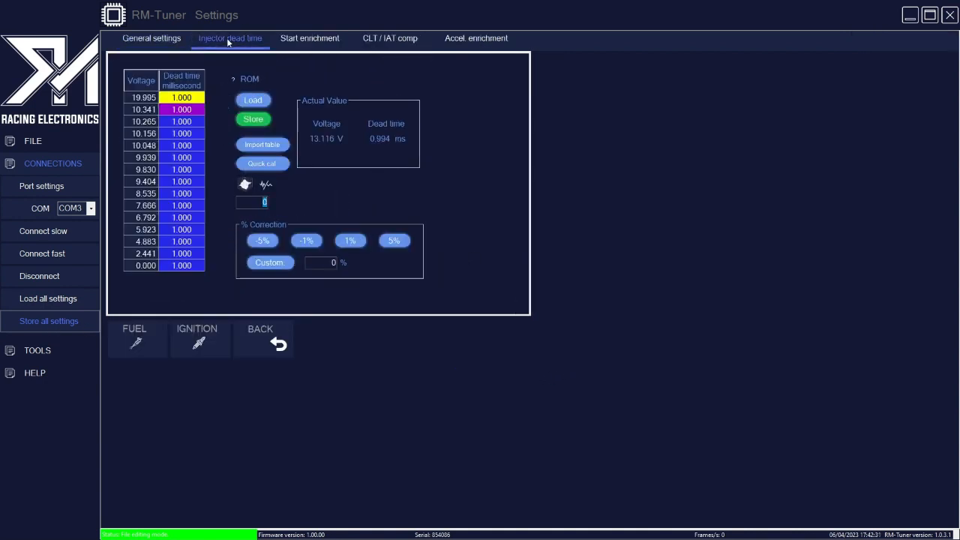
pyautogui.click(137, 100)
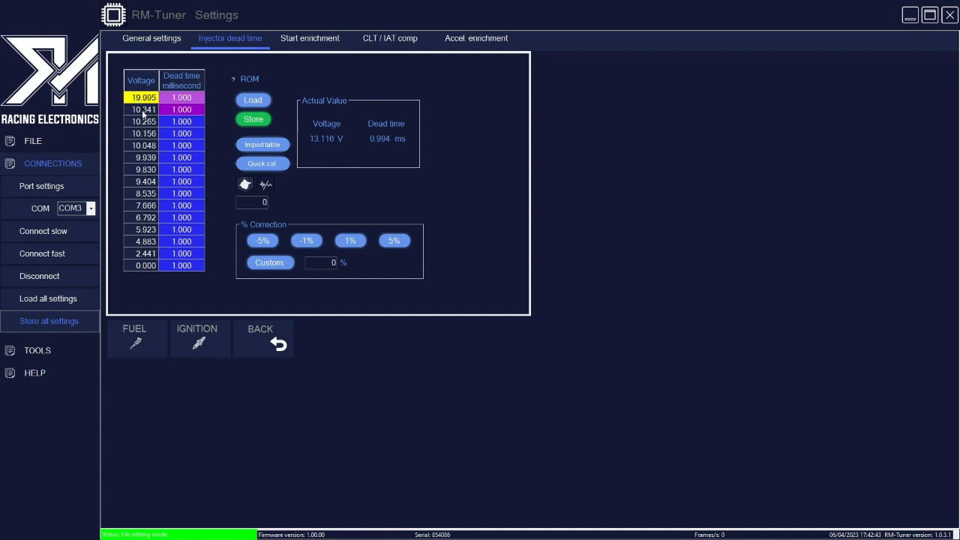
pyautogui.click(143, 113)
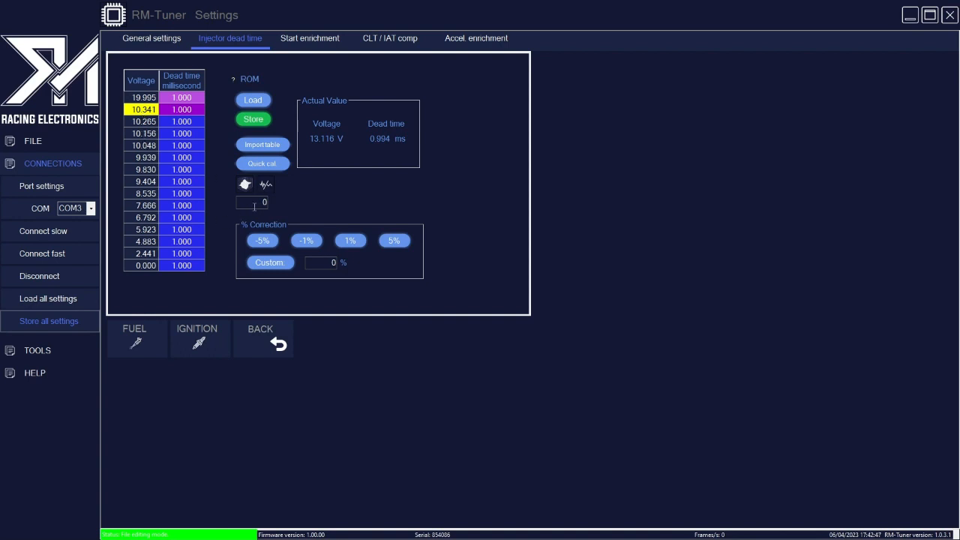
pyautogui.click(254, 204)
pyautogui.write('12')
pyautogui.press('Return')
# Set the injector dead time for the 12 V row to 2 ms
pyautogui.press('Right')
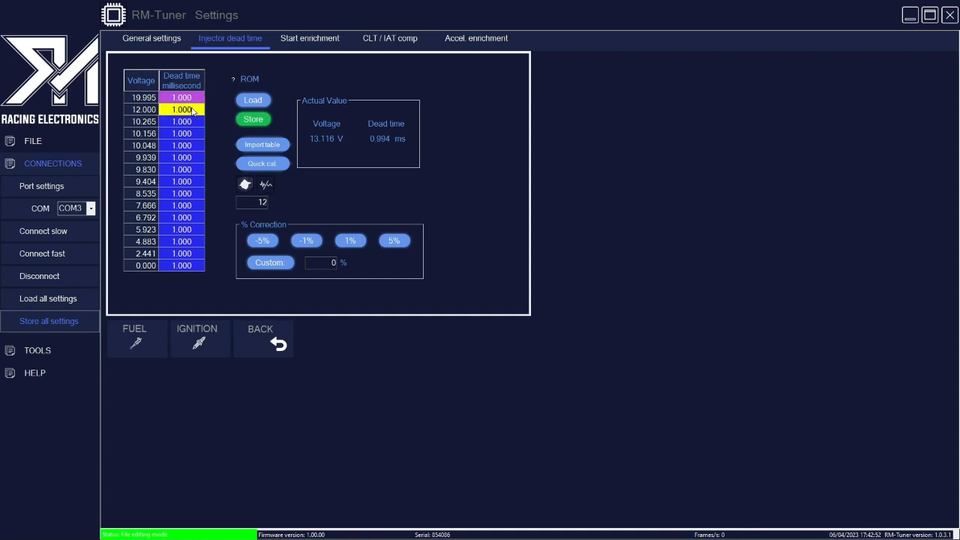
pyautogui.doubleClick(262, 202)
pyautogui.write('2')
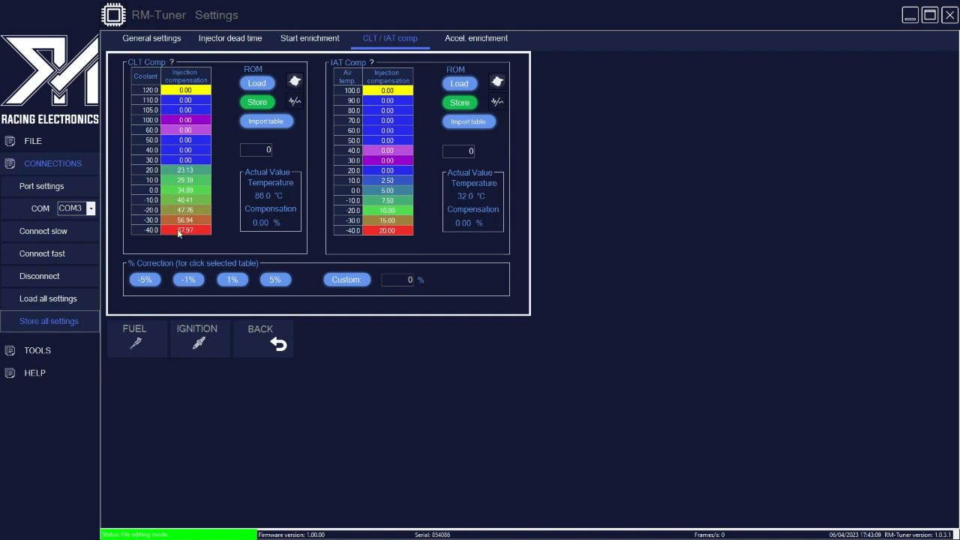
# Apply a 5% and a -5% correction to the coolant injection compensation values from 20 to -40 °C
pyautogui.moveTo(179, 234); pyautogui.dragTo(194, 177)
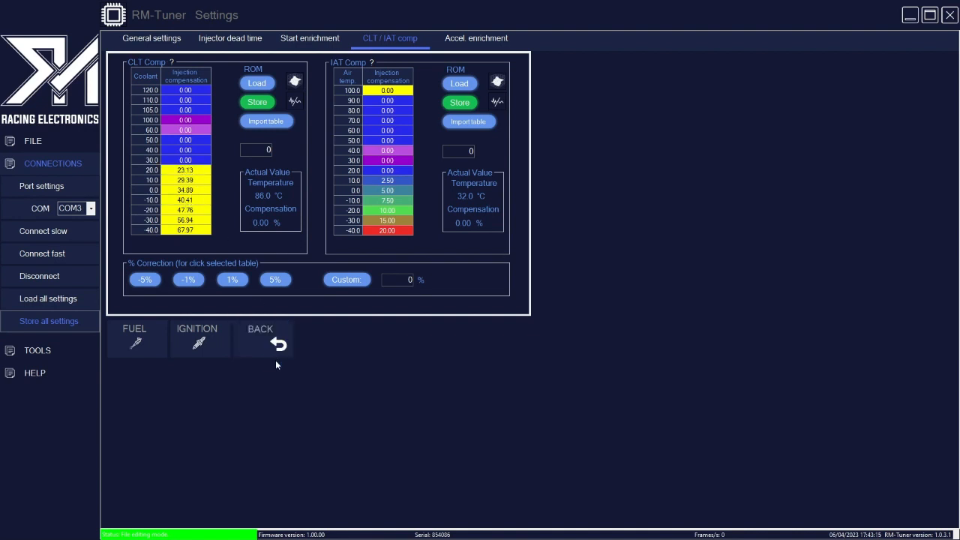
pyautogui.click(275, 280)
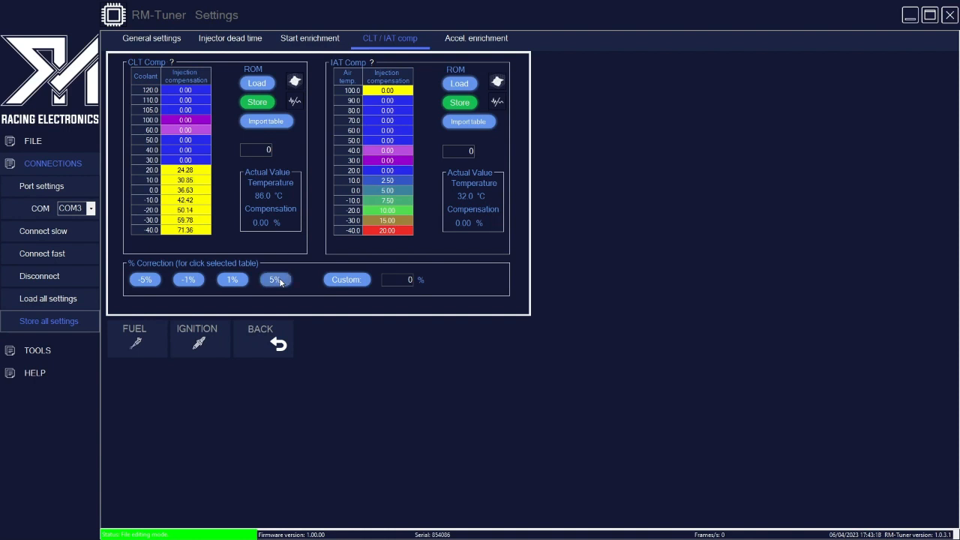
pyautogui.click(141, 281)
# Apply custom corrections of 20% and -20% to the selected coolant injection compensation values
pyautogui.click(393, 281)
pyautogui.write('20')
pyautogui.press('Return')
pyautogui.click(393, 281)
pyautogui.press('Return')
pyautogui.press('BackSpace')
pyautogui.write('-20')
pyautogui.press('Return')
pyautogui.press('Return')
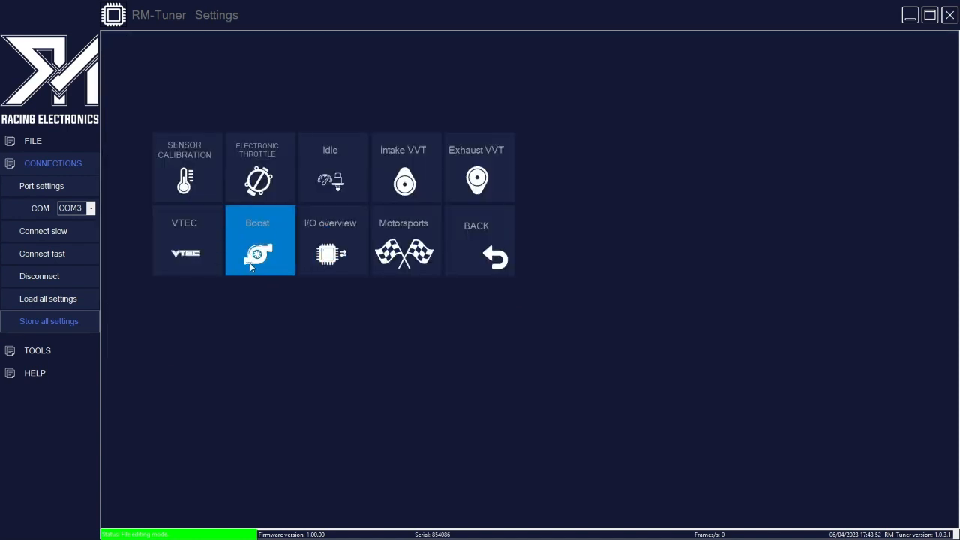
# Open the primary target boost table and allow its RPM/TPS breakpoints to be changed
pyautogui.click(252, 266)
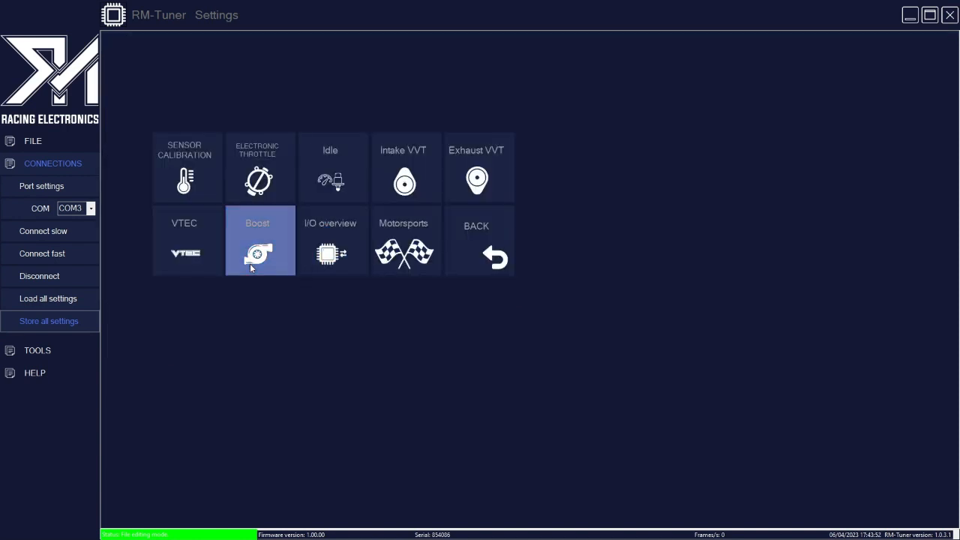
pyautogui.click(217, 40)
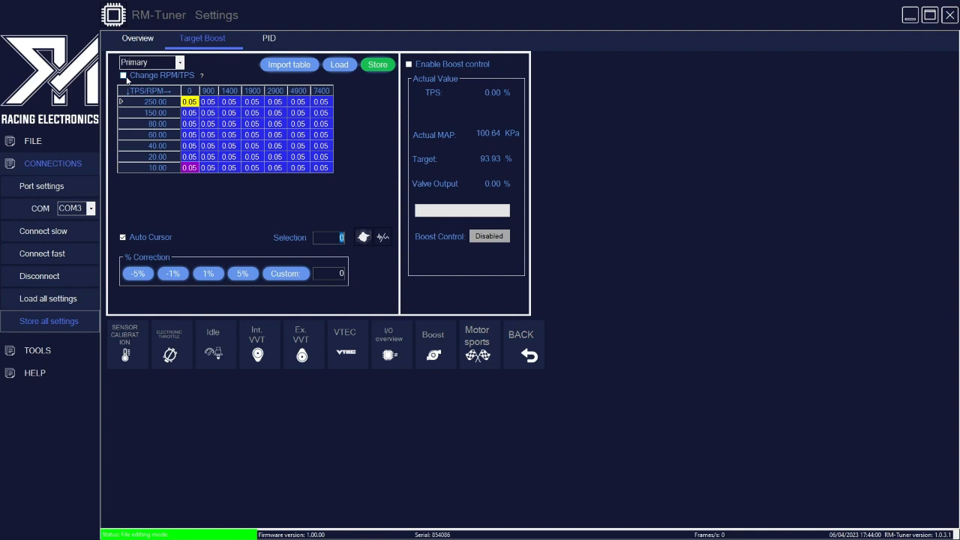
pyautogui.click(124, 75)
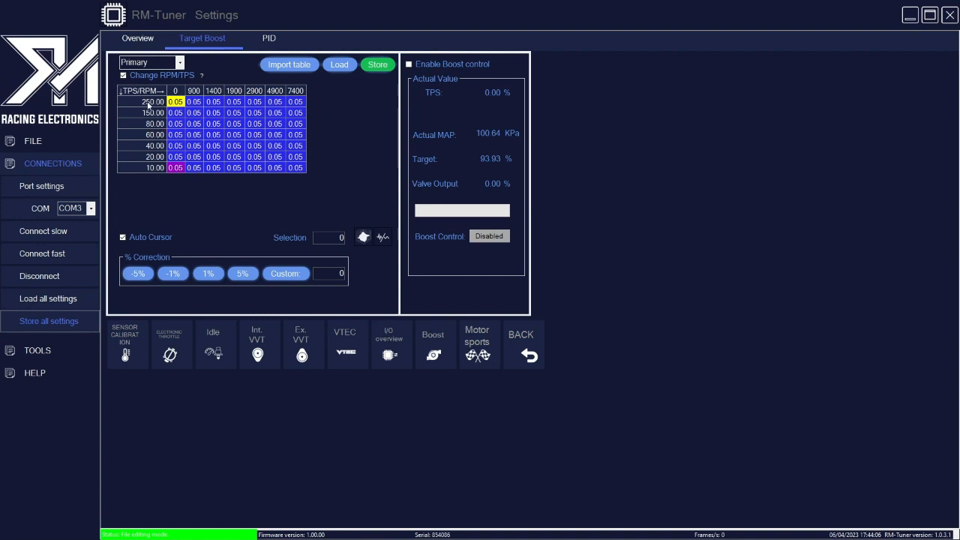
# Set the first-row TPS breakpoint of the target boost table to 100, and store the table with breakpoint editing switched off
pyautogui.click(148, 106)
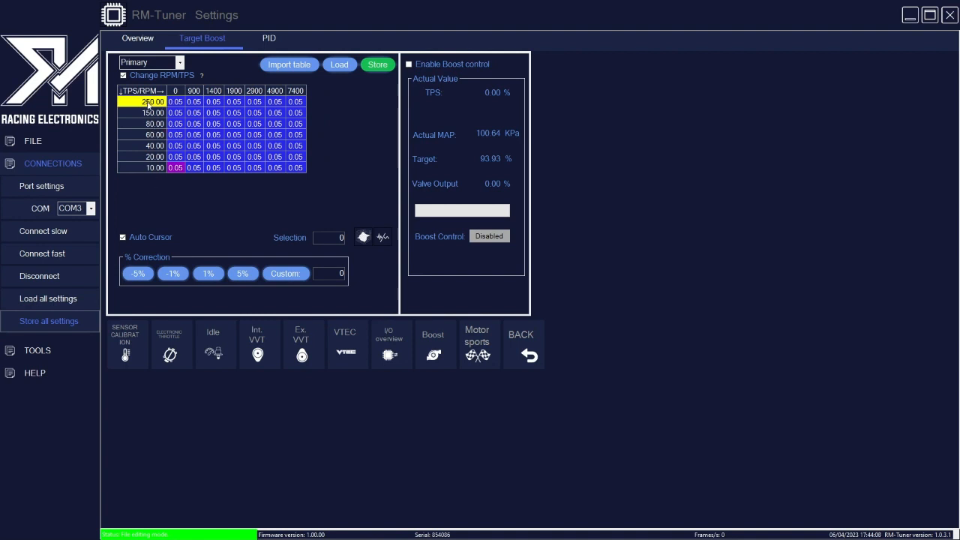
pyautogui.click(148, 105)
pyautogui.doubleClick(148, 105)
pyautogui.write('1')
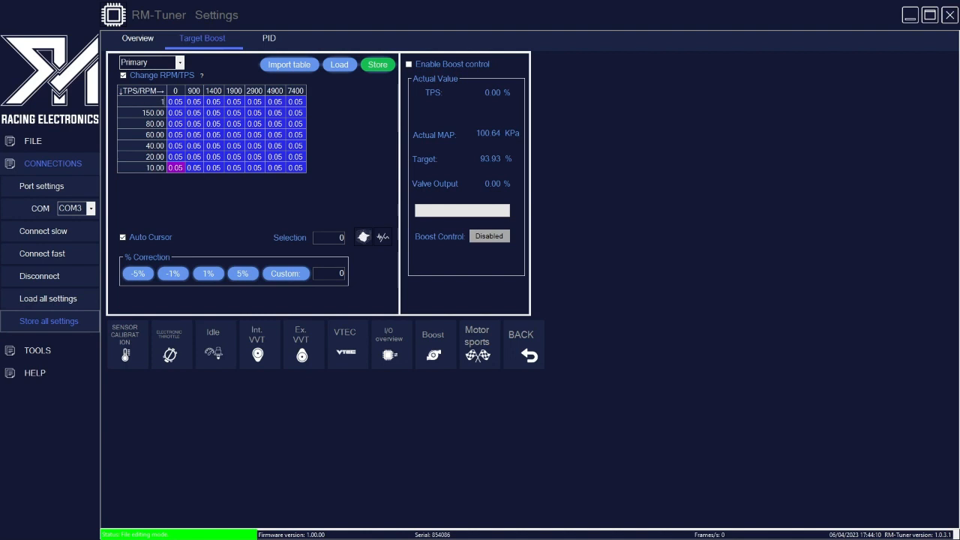
pyautogui.write('00')
pyautogui.press('Return')
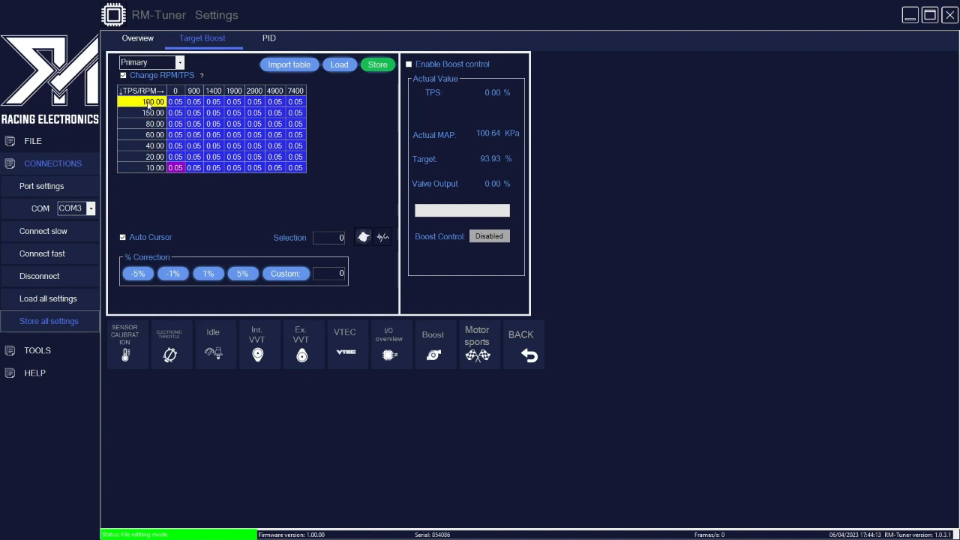
pyautogui.click(123, 75)
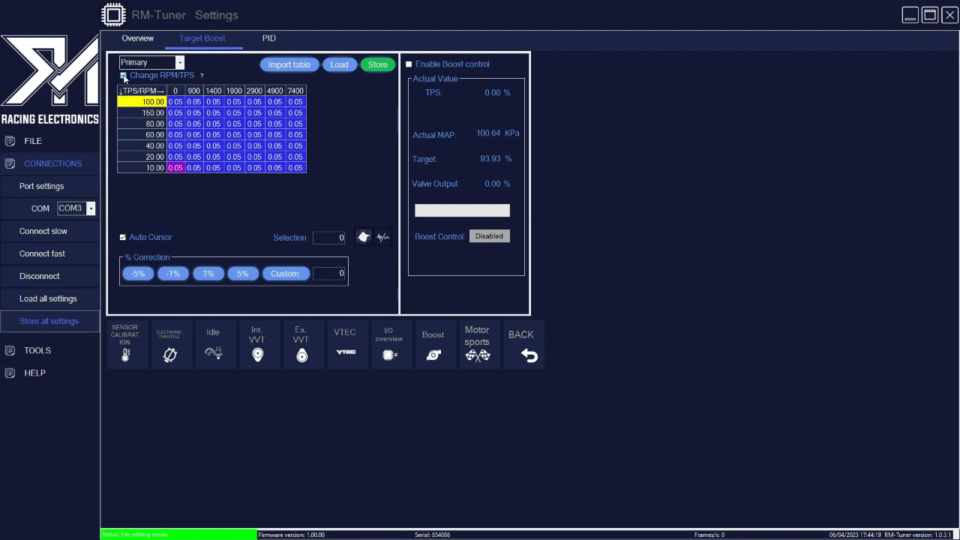
pyautogui.click(386, 66)
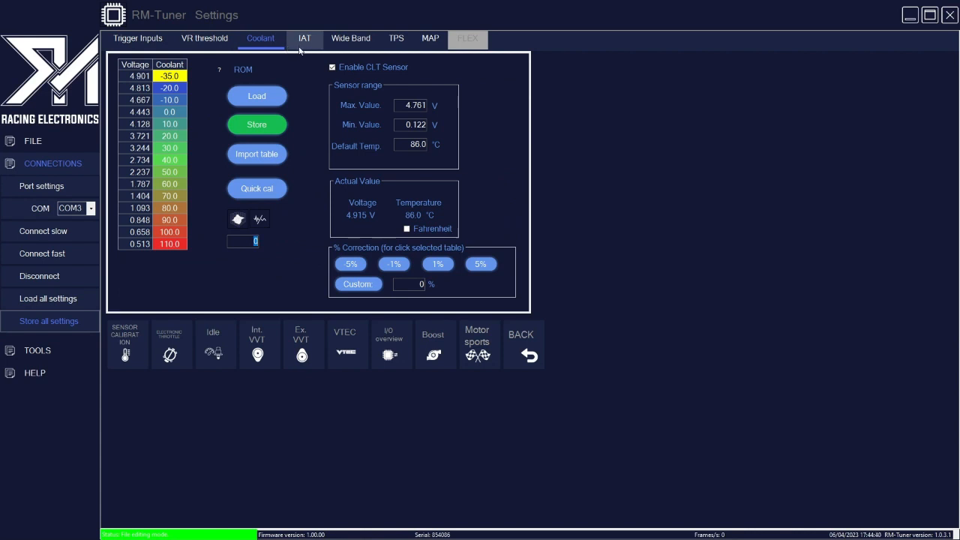
# Update the coolant sensor calibration table using the quick calibration preset Mitsubishi CLT and IAT
pyautogui.click(268, 192)
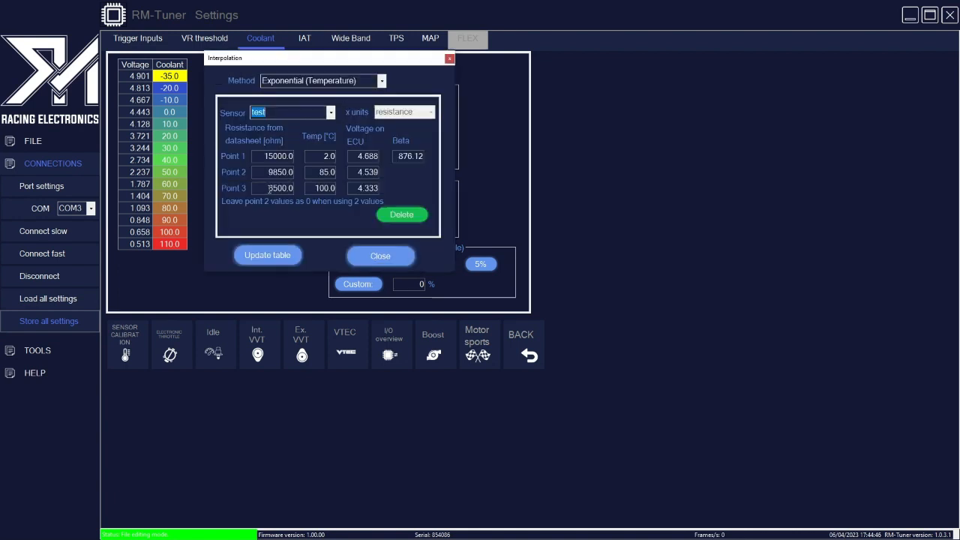
pyautogui.click(330, 112)
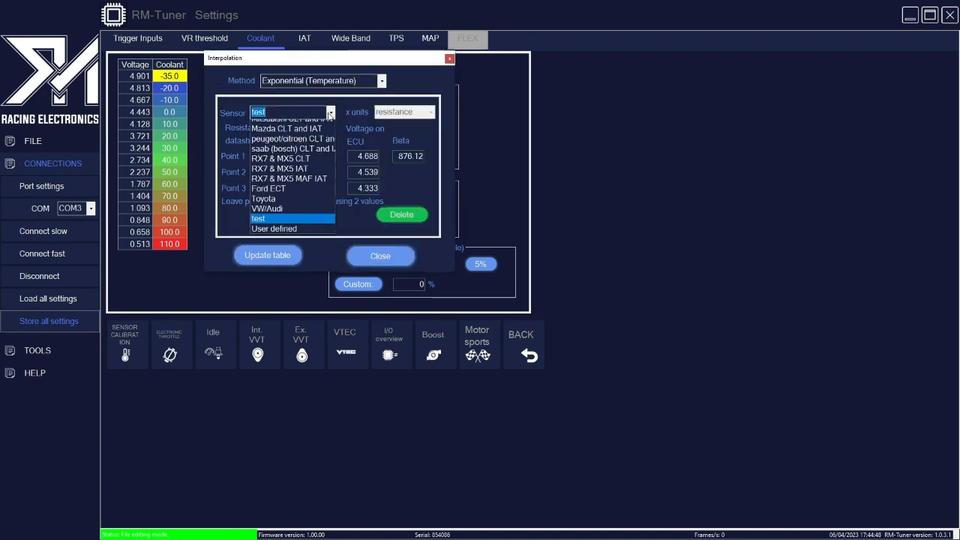
pyautogui.click(315, 155)
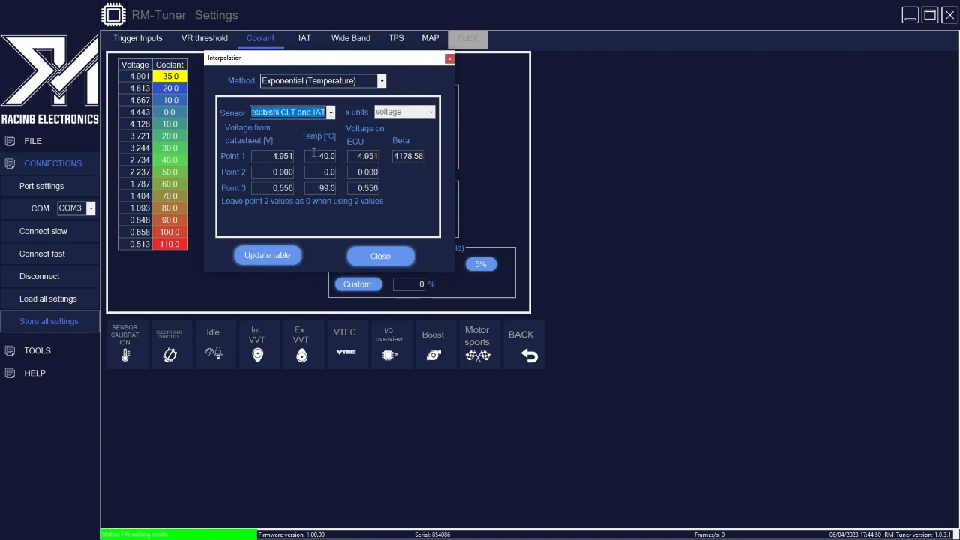
pyautogui.click(269, 257)
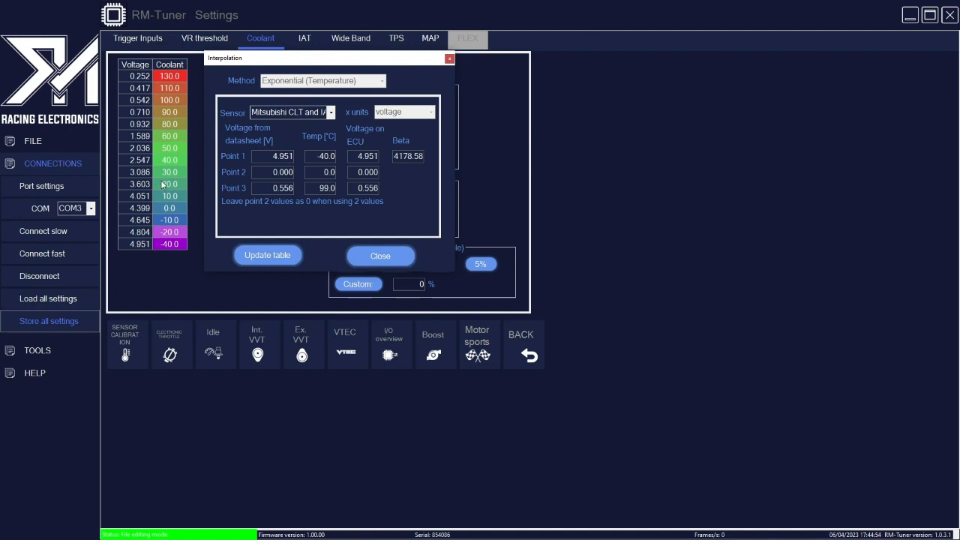
# Choose a user-defined sensor, enter cdcfdcf as its name, and close the interpolation dialog without adding it
pyautogui.click(332, 113)
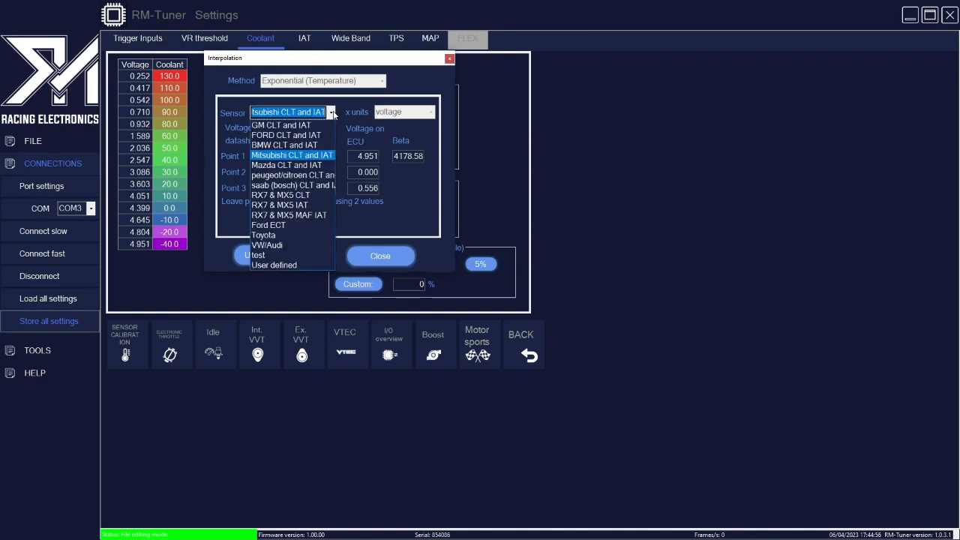
pyautogui.click(322, 265)
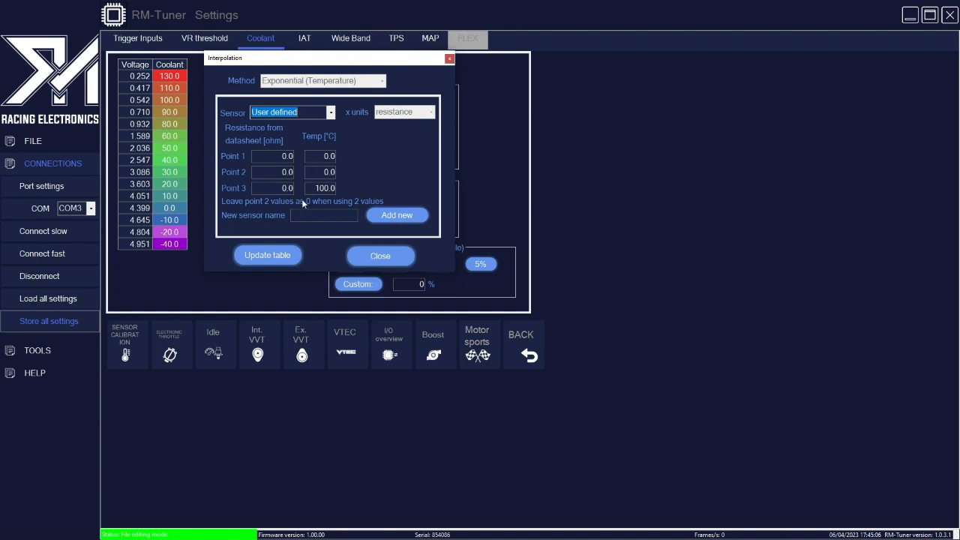
pyautogui.click(316, 215)
pyautogui.write('cdcfdcf')
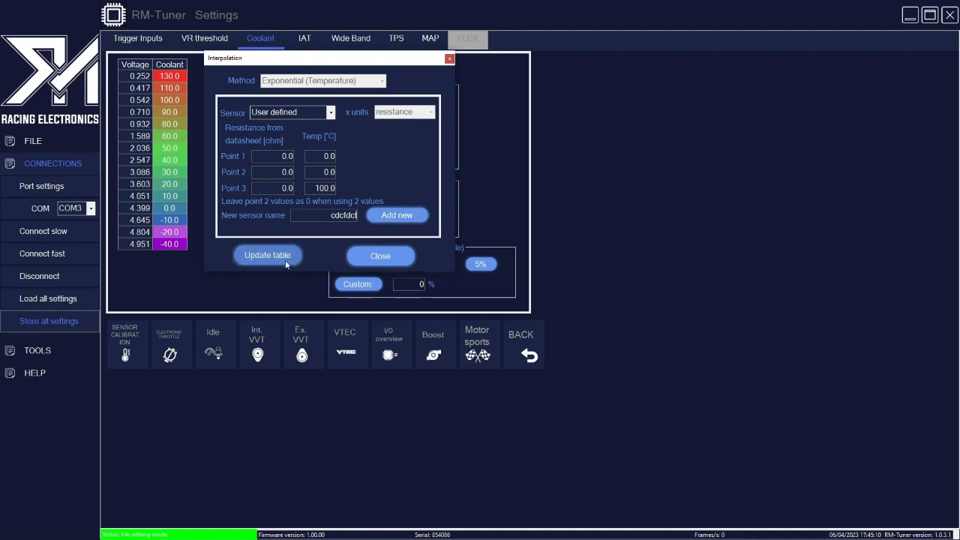
pyautogui.click(376, 256)
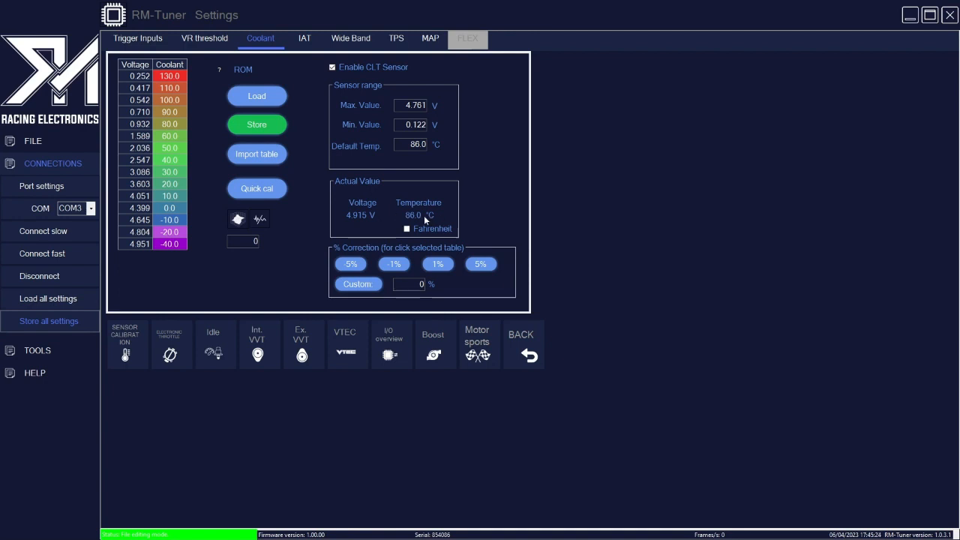
# Switch the coolant calibration to Fahrenheit and back to Celsius, and set the MAP sensor calibration to PSI
pyautogui.click(406, 230)
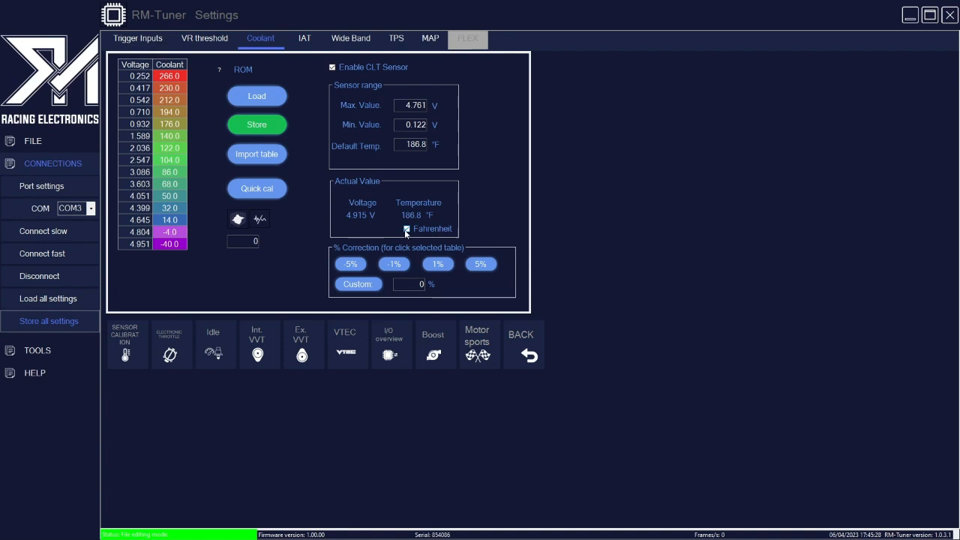
pyautogui.click(407, 230)
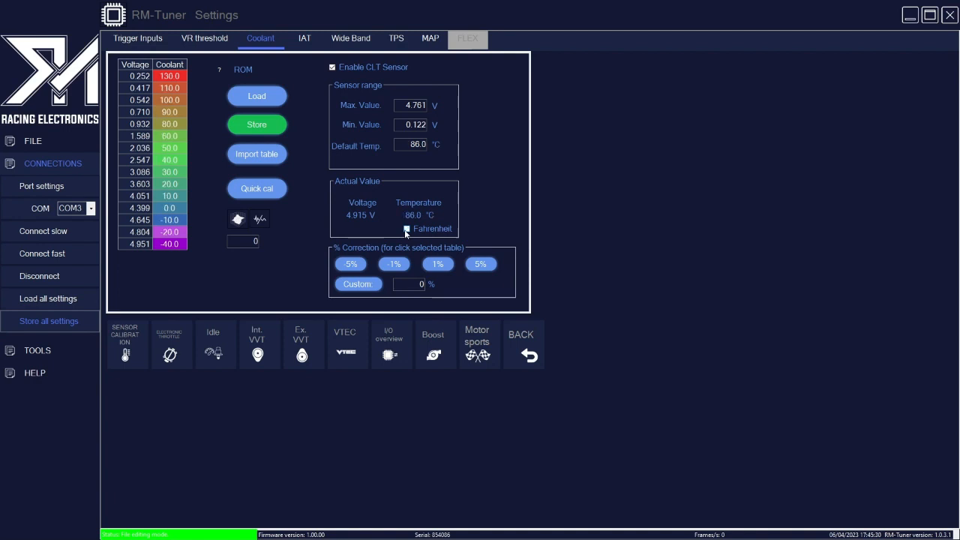
pyautogui.click(423, 39)
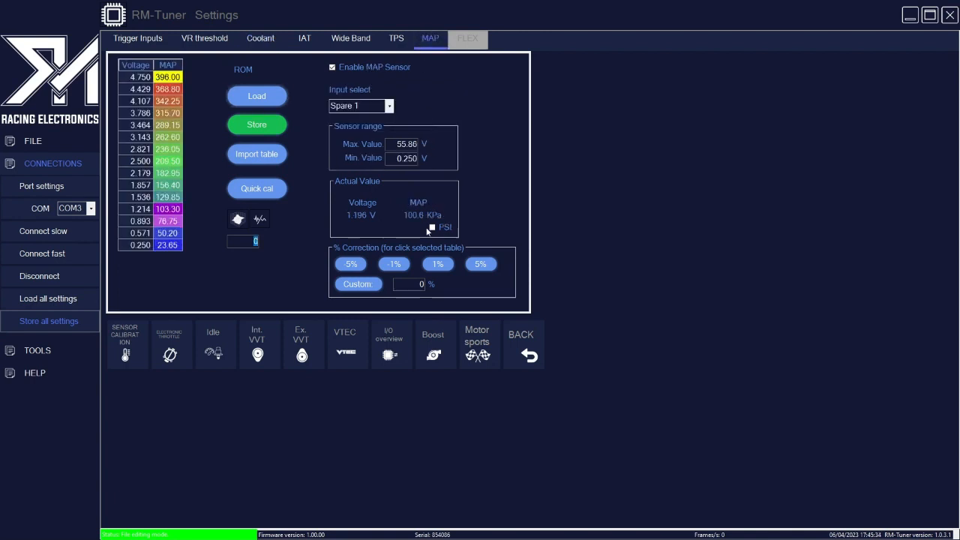
pyautogui.click(432, 227)
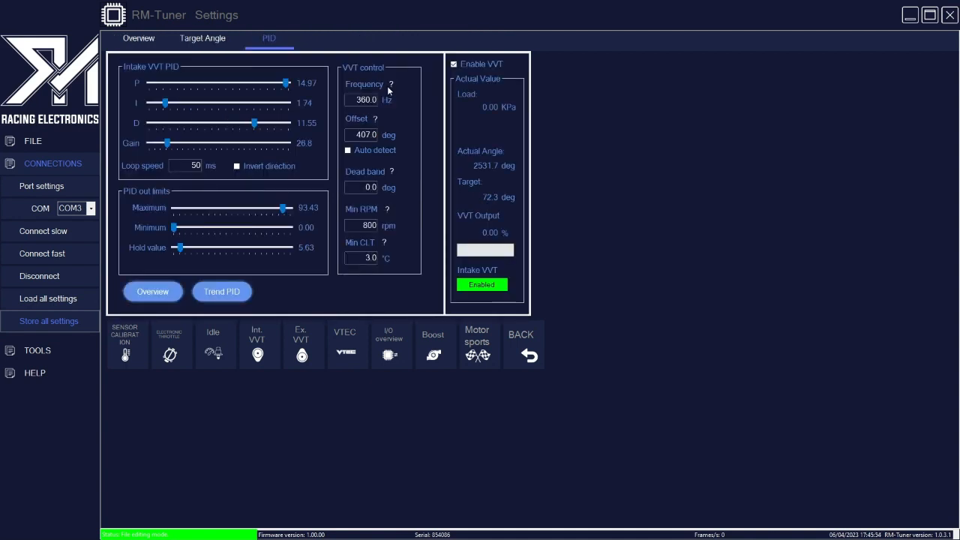
# Set the minimum RPM for intake VVT control to 540 rpm
pyautogui.moveTo(391, 87)
pyautogui.moveTo(391, 173)
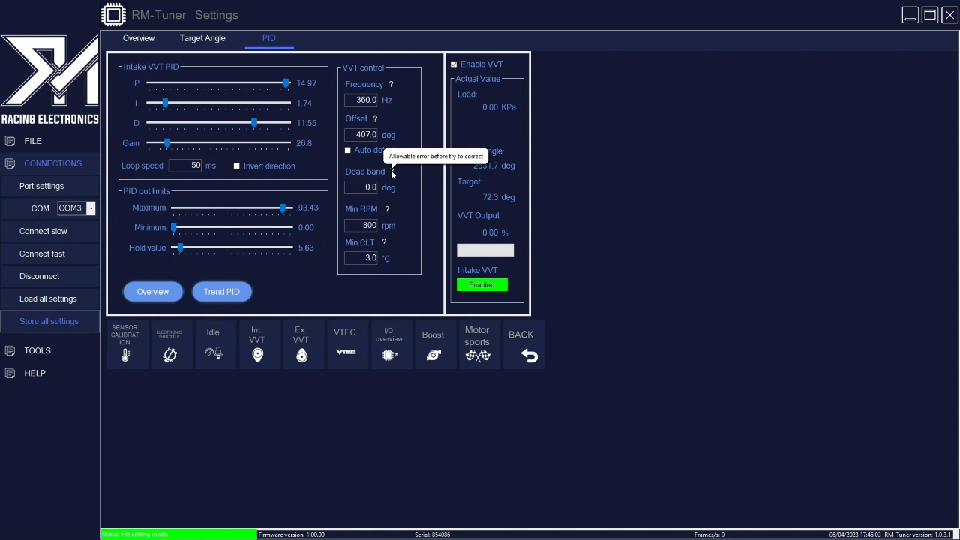
pyautogui.moveTo(389, 213)
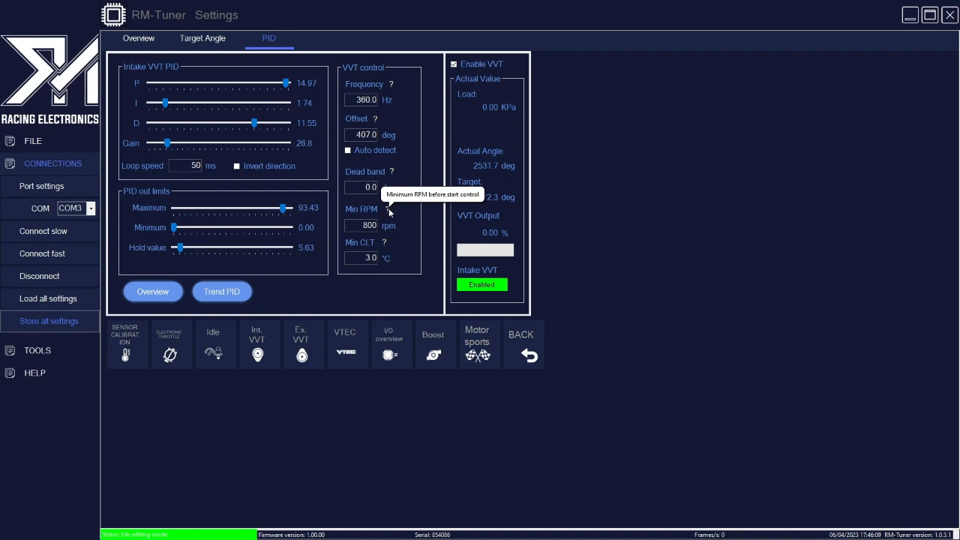
pyautogui.doubleClick(367, 225)
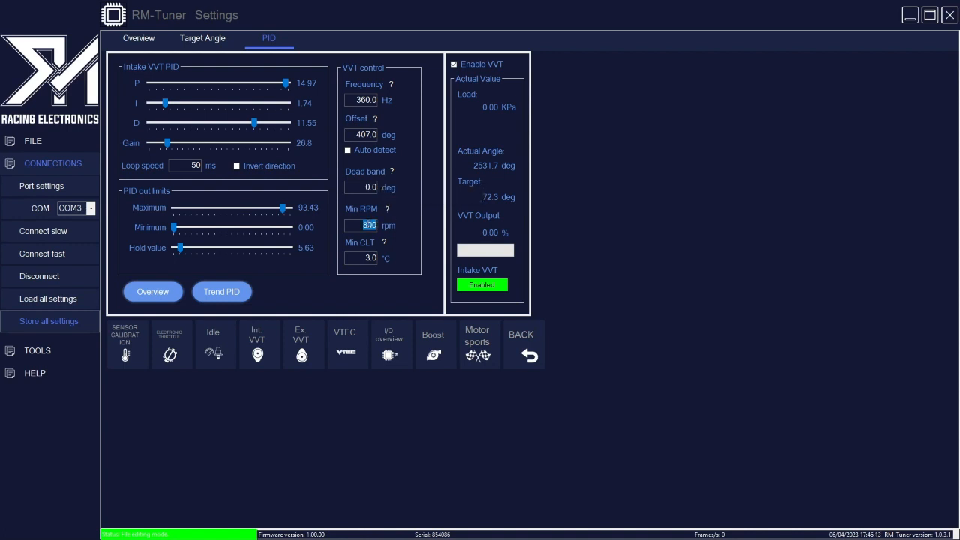
pyautogui.write('540')
pyautogui.press('Tab')
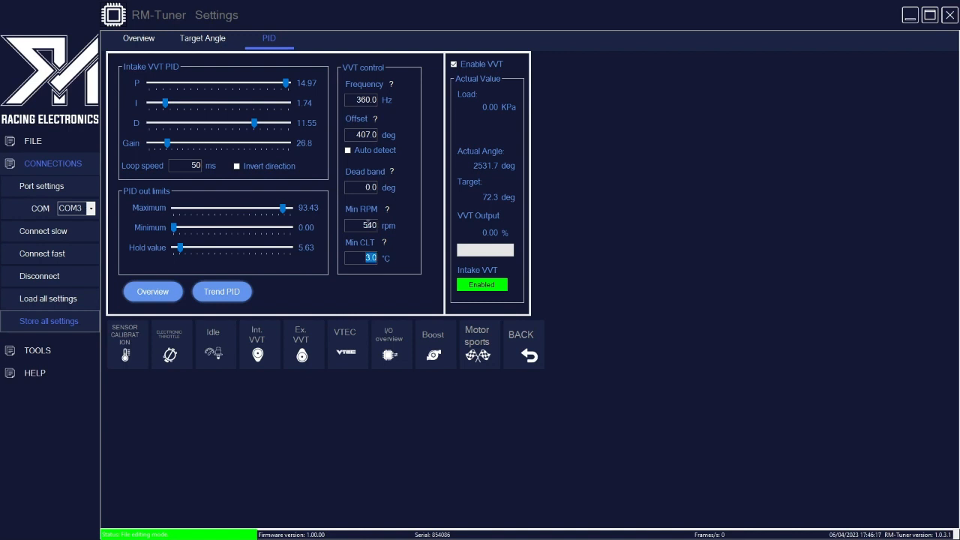